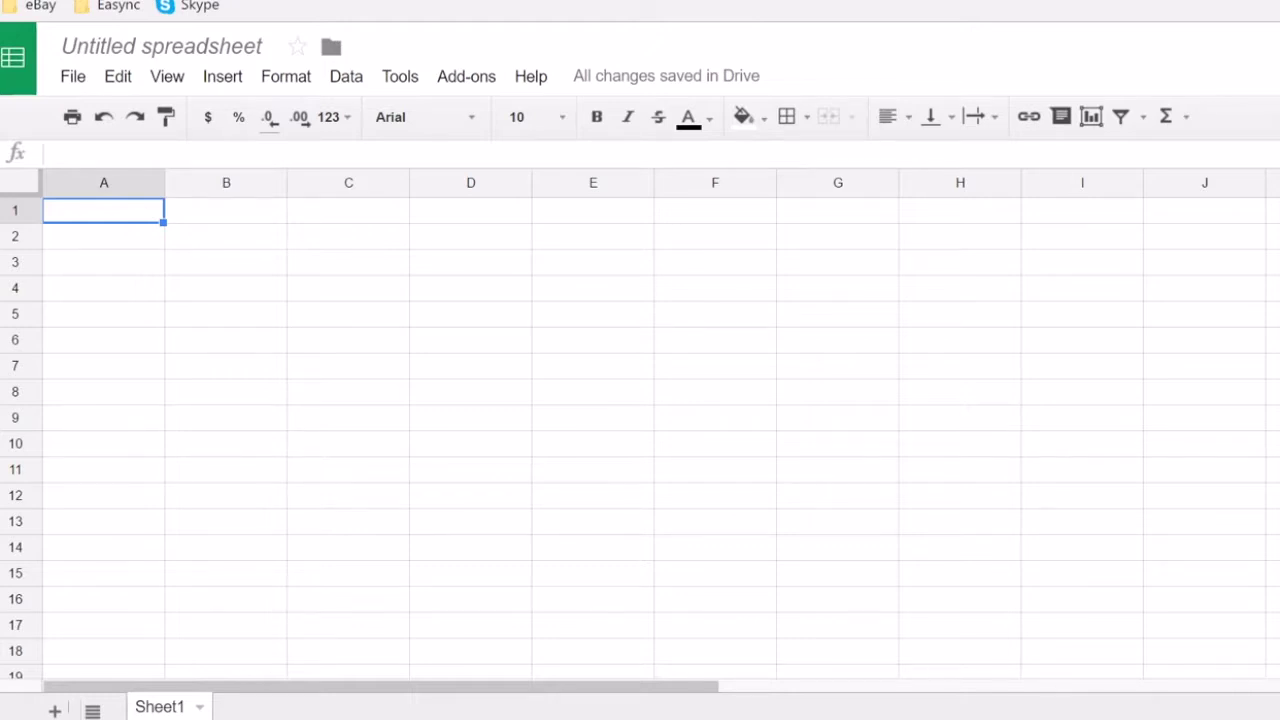
# - Put 'Listings' into cell A1 as the first heading
pyautogui.write('Listings')
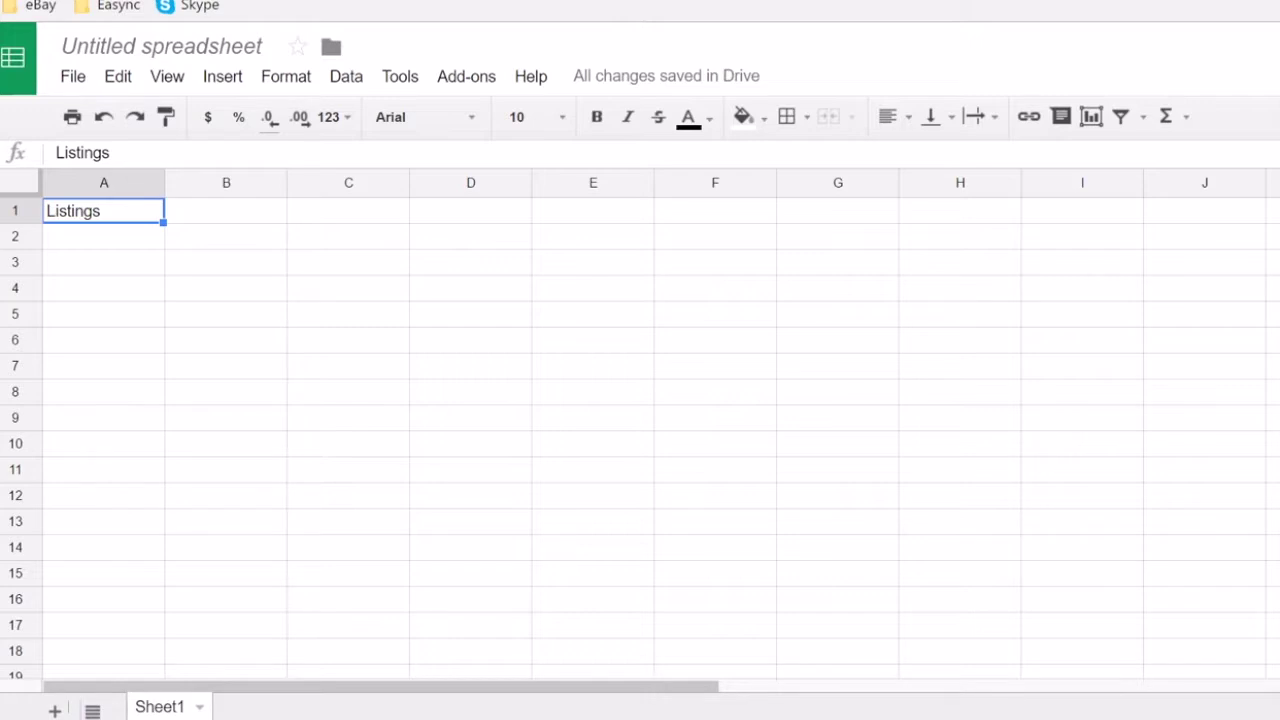
pyautogui.write('Source')
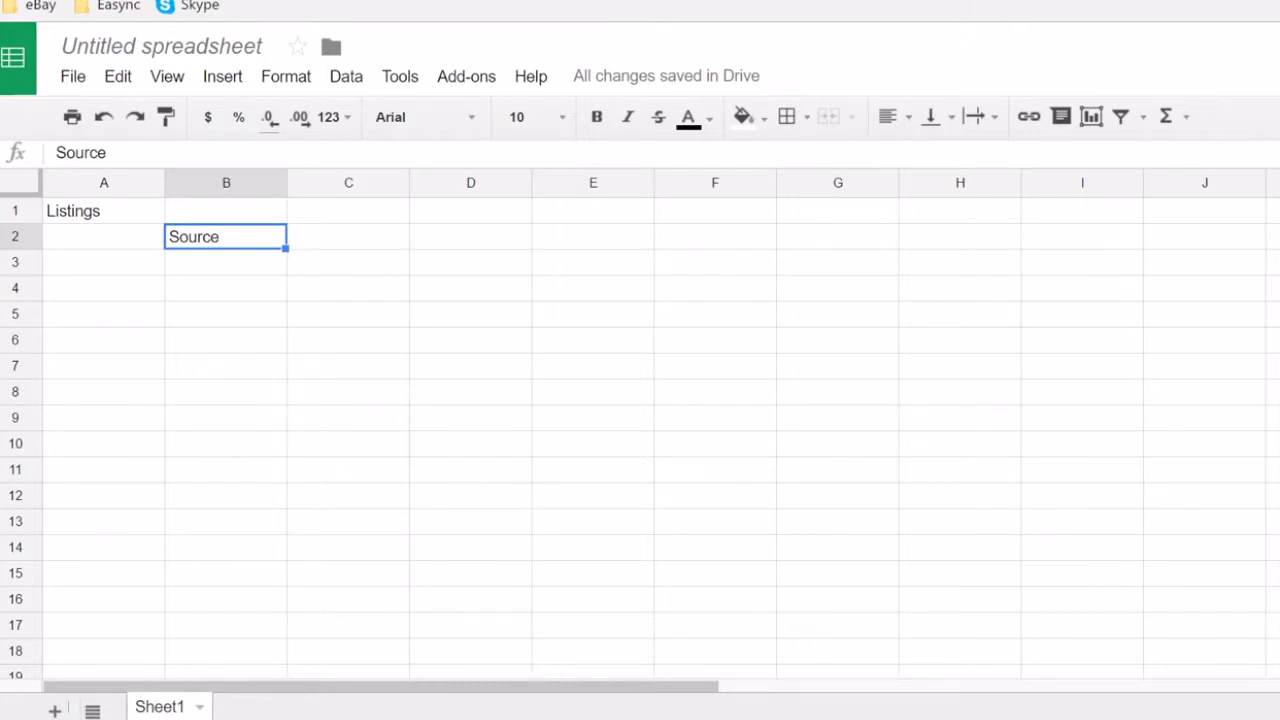
# - Enter Title in B3 and Description in B4 below Source
pyautogui.press('Return')
pyautogui.write('Title')
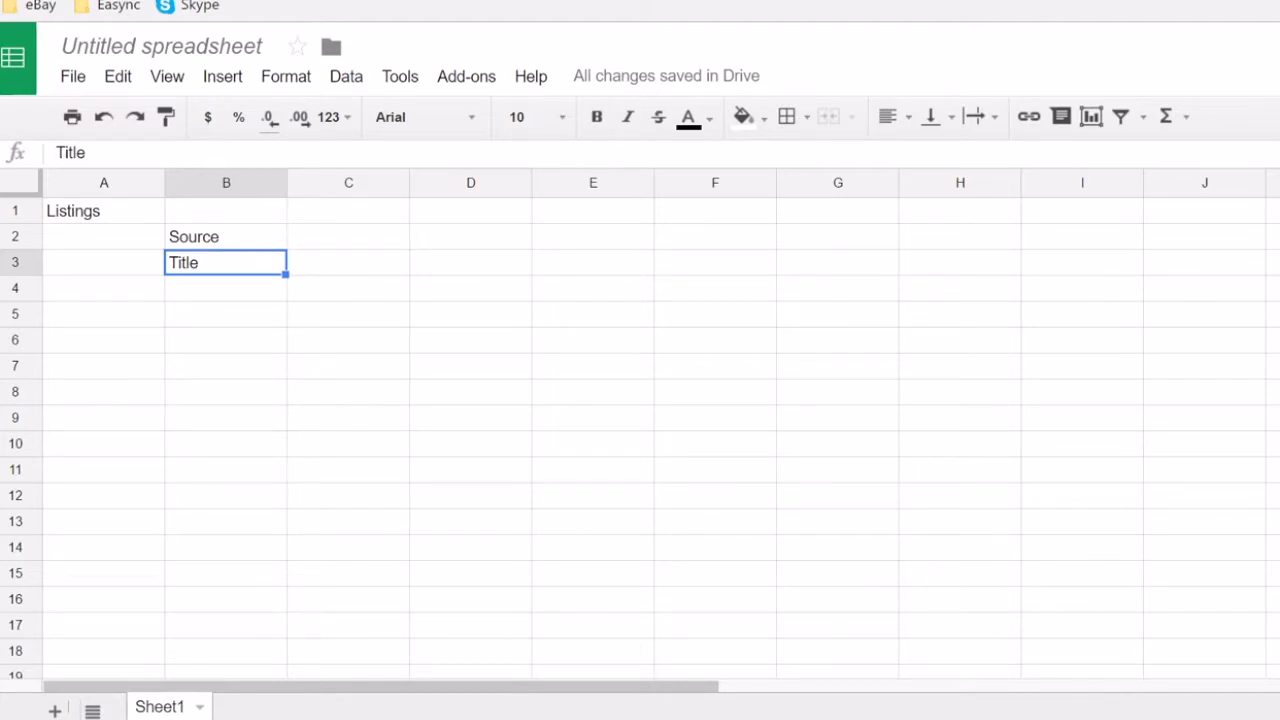
pyautogui.press('Return')
pyautogui.write('Description')
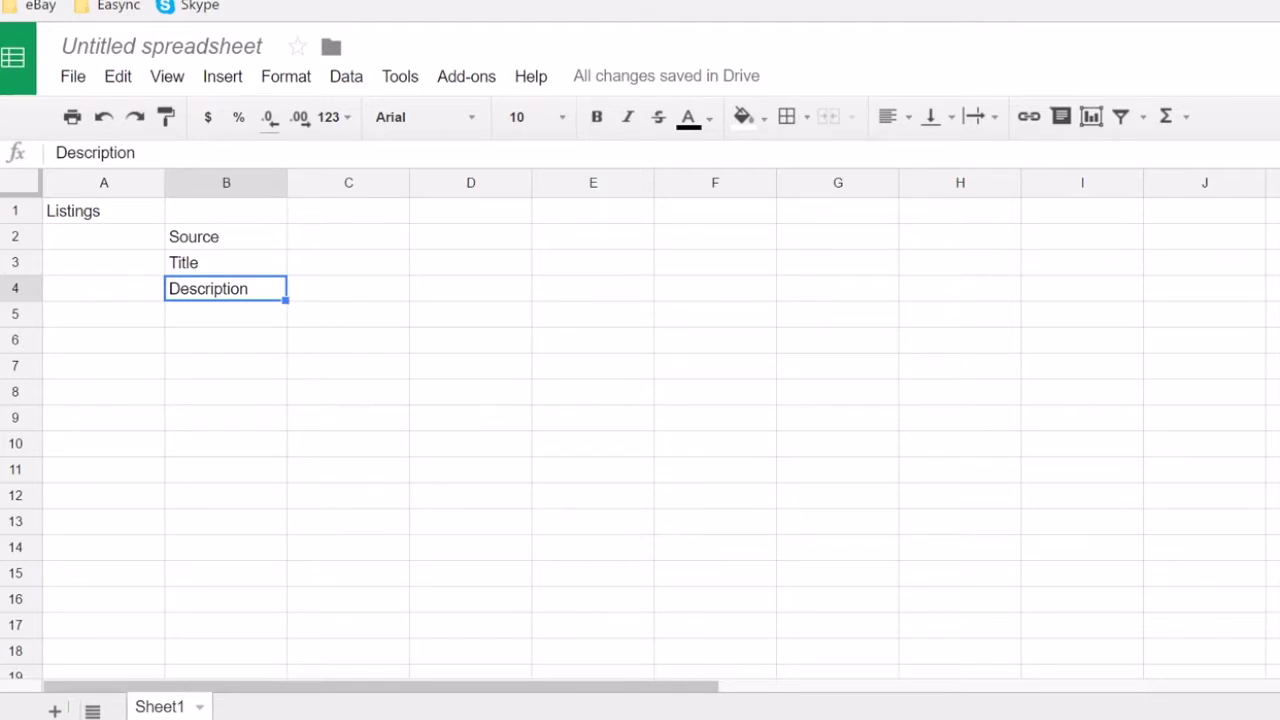
pyautogui.press('Down')
pyautogui.write('Images')
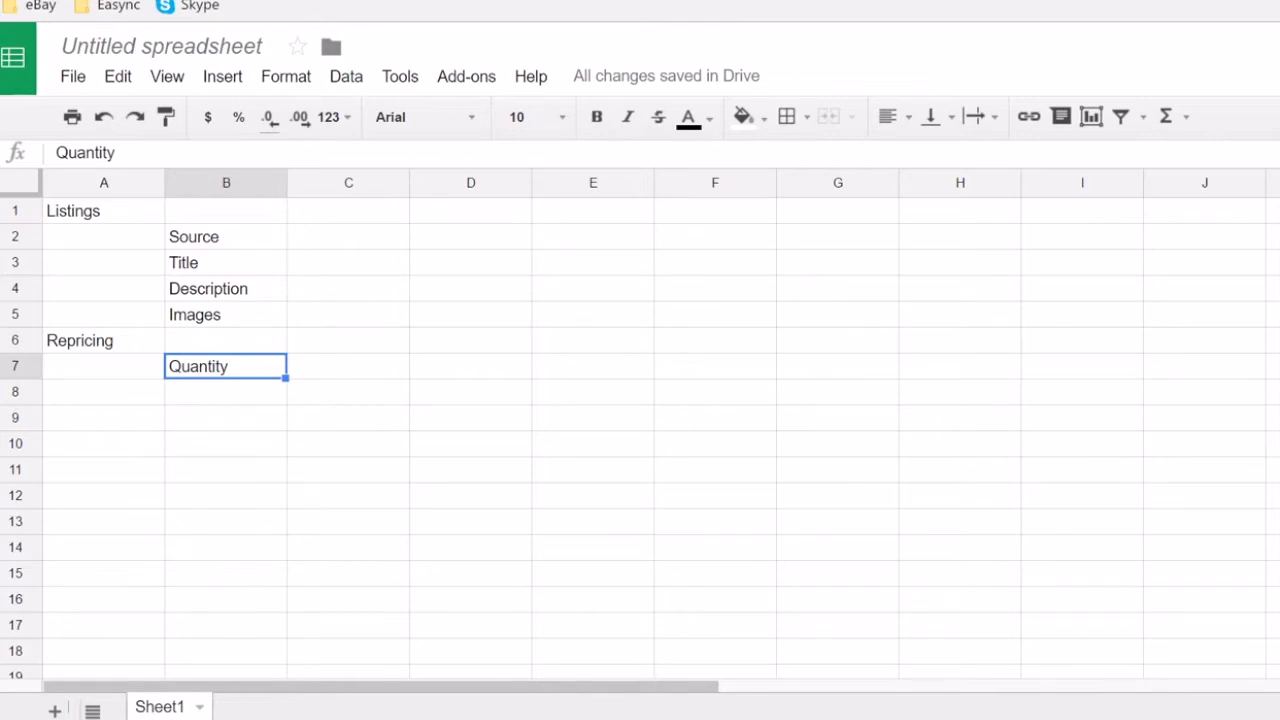
# - Add Prices in B8 and the Automatic Orders heading in A9
pyautogui.press('Return')
pyautogui.write('Prices')
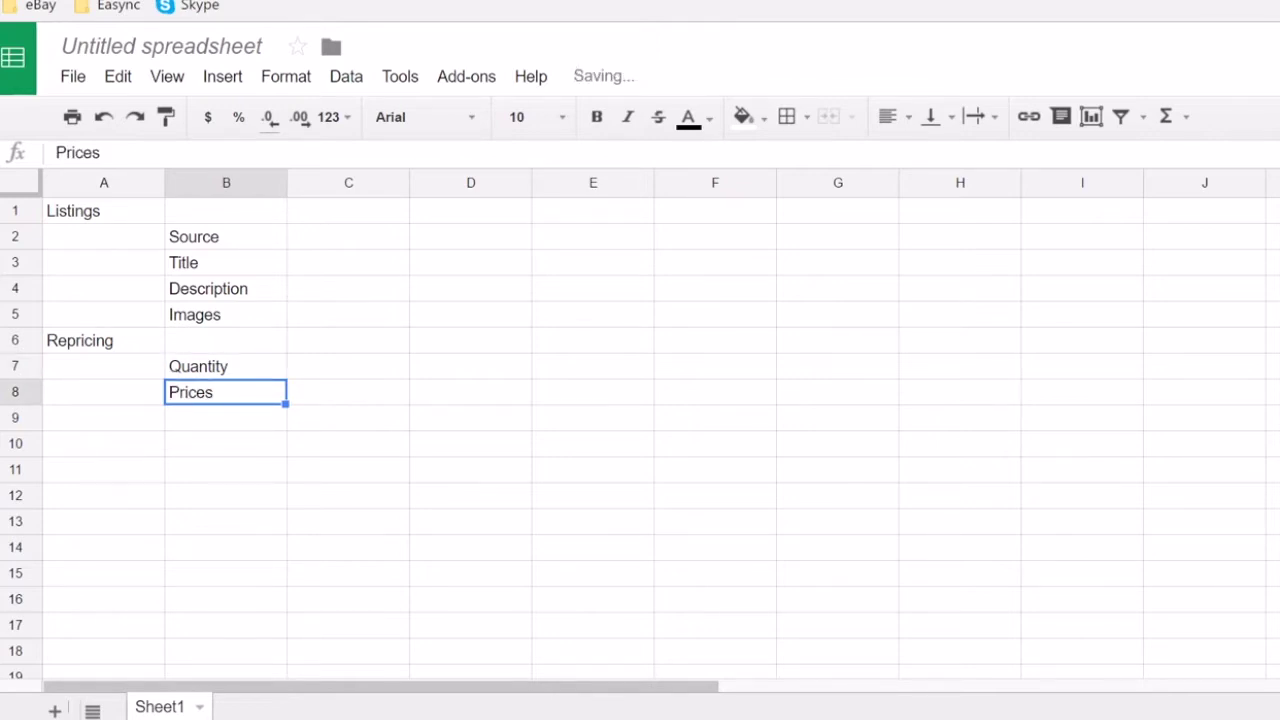
pyautogui.press('Down')
pyautogui.press('Left')
pyautogui.write('Automatic Orders')
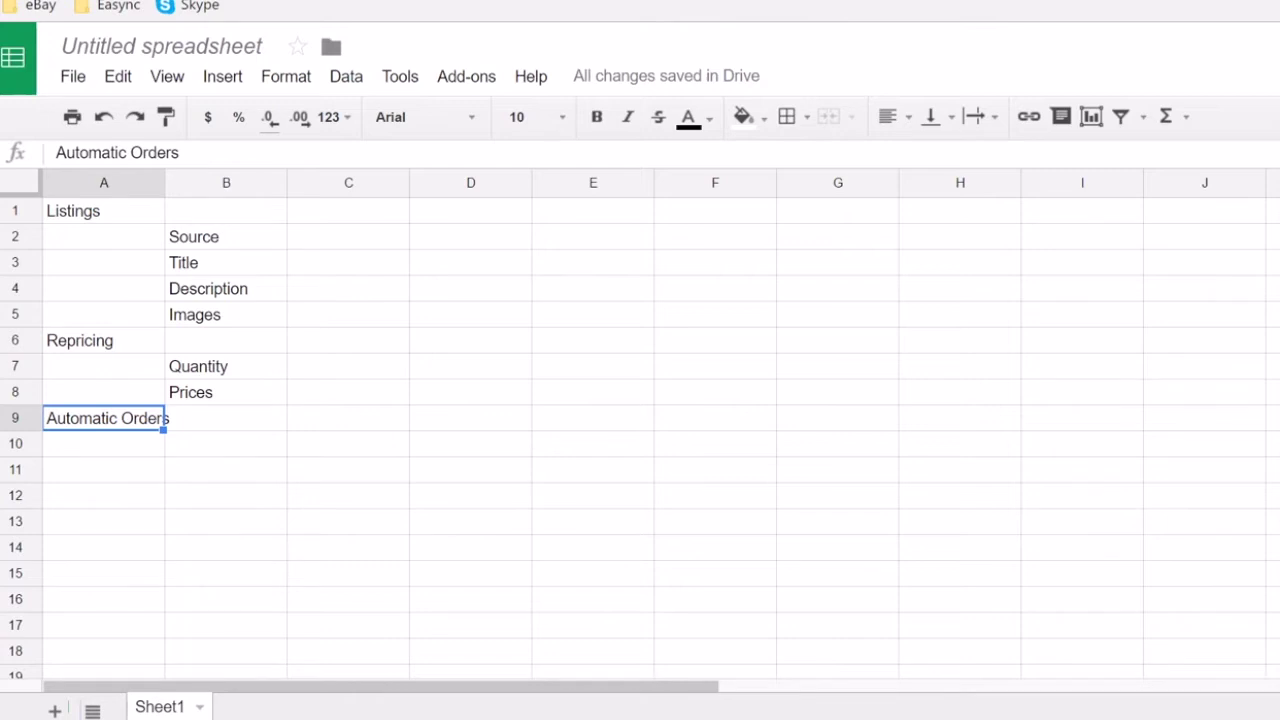
# - Enter 'Saves time' in B10 beneath Automatic Orders
pyautogui.press('Down')
pyautogui.press('Right')
pyautogui.write('Saves time')
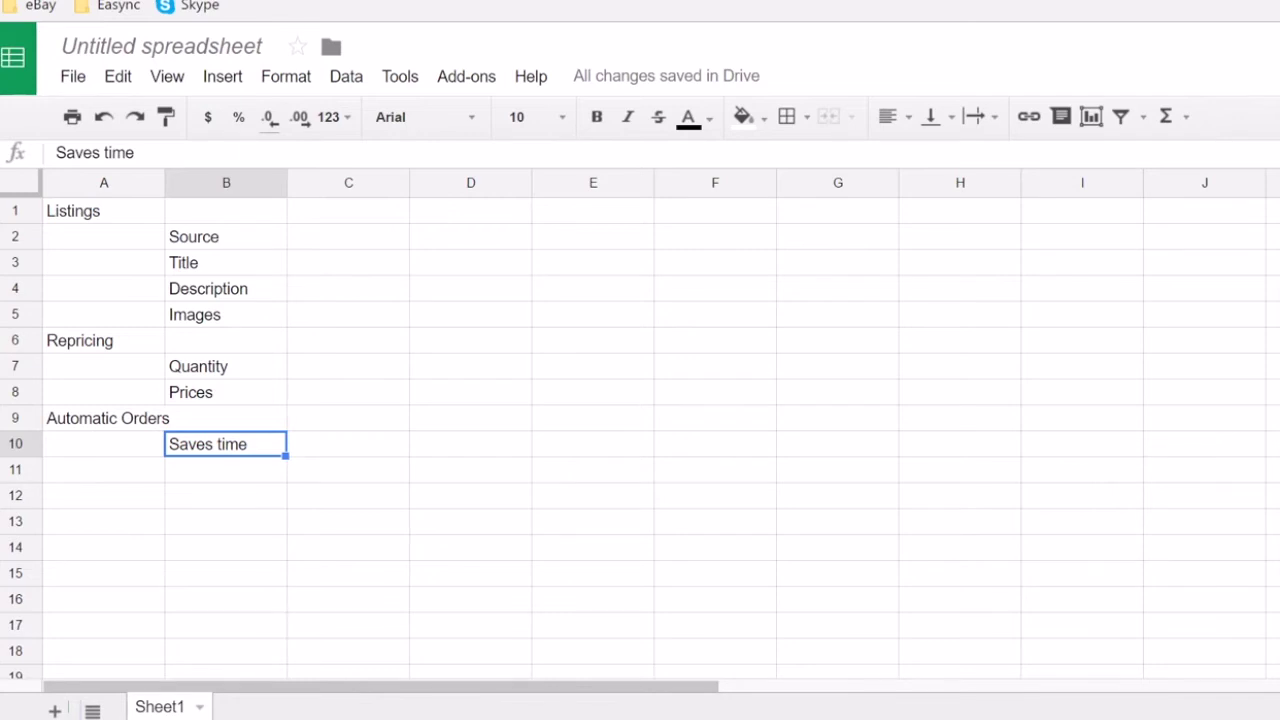
# - Enter 'Prevents errors' in B11 after Saves time
pyautogui.press('Down')
pyautogui.write('Prevents errors')
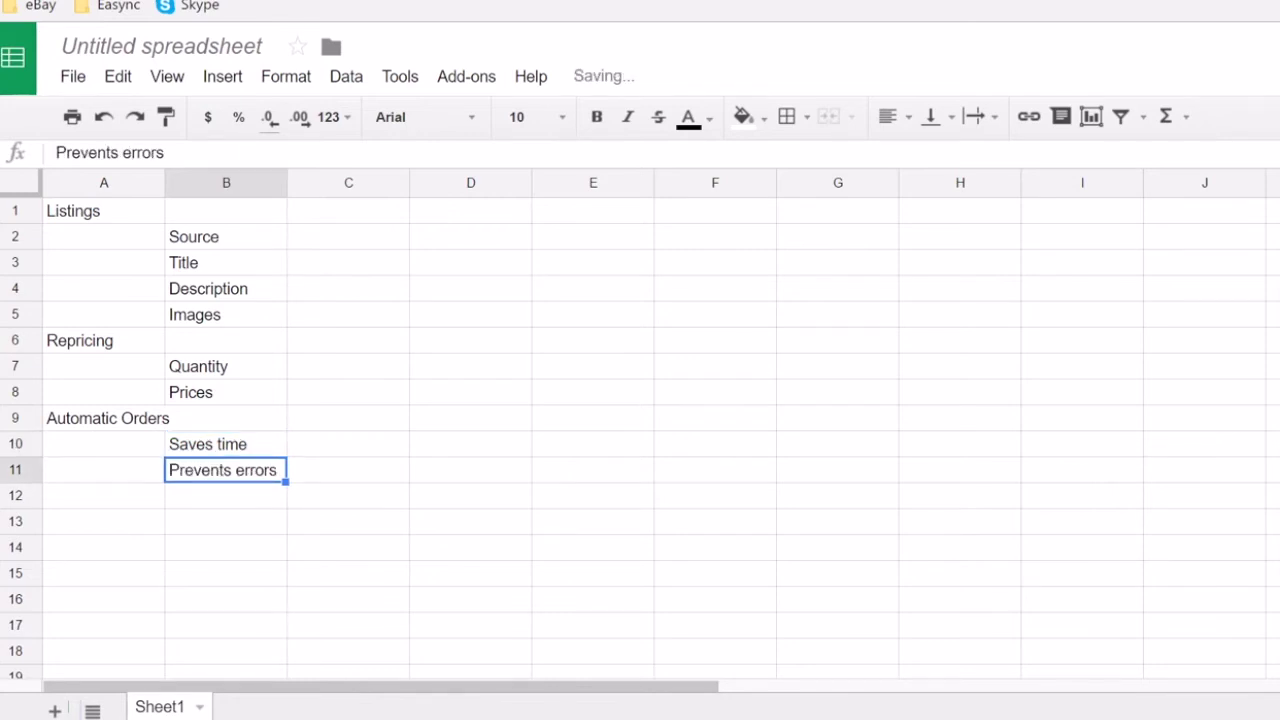